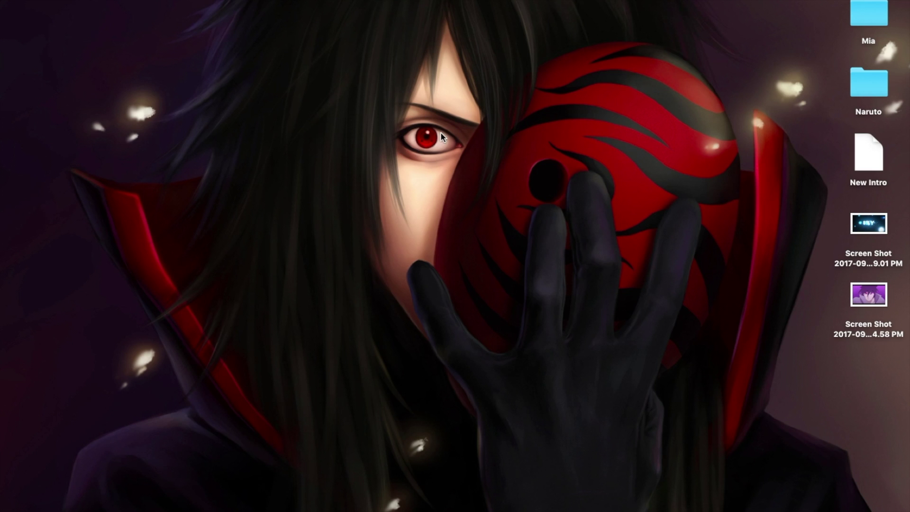
# - Look over QuickTime Player's Dock recording options and dismiss them without choosing anything
pyautogui.moveTo(410, 122); pyautogui.dragTo(443, 147)
pyautogui.moveTo(1, 289)
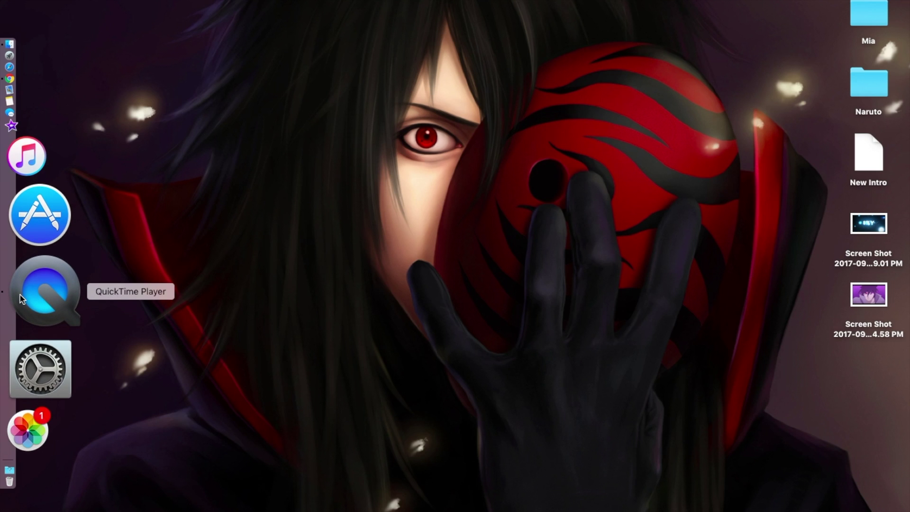
pyautogui.rightClick(20, 295)
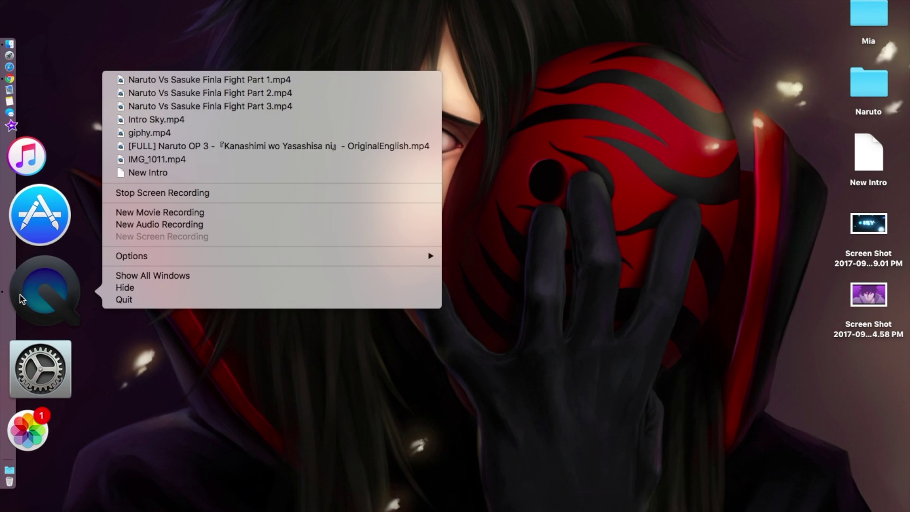
pyautogui.click(243, 332)
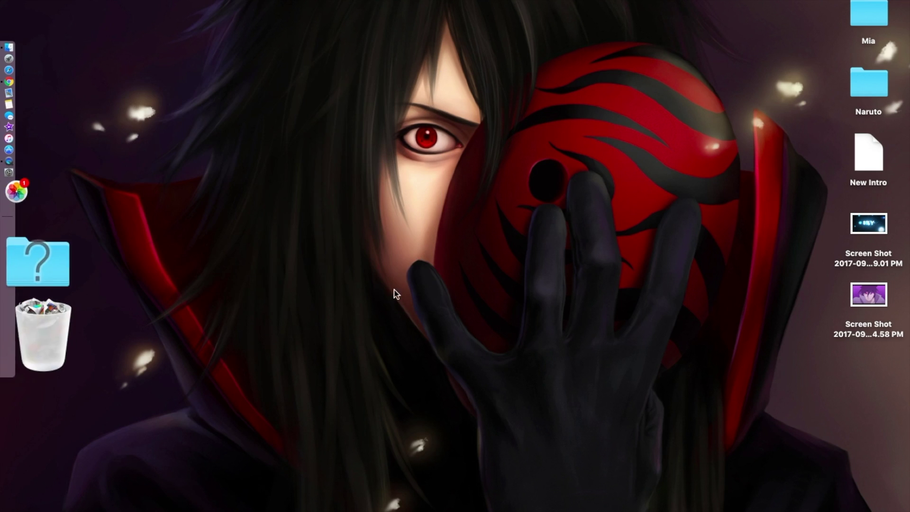
pyautogui.rightClick(405, 257)
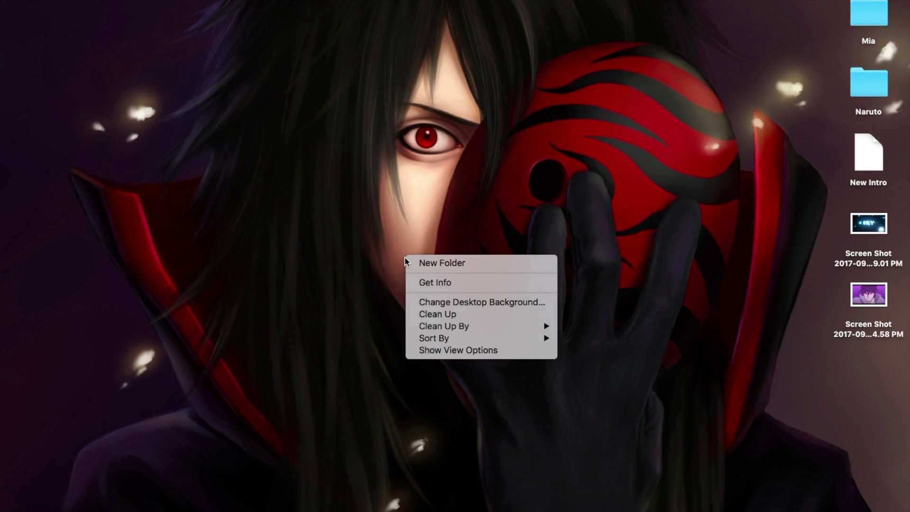
pyautogui.click(390, 253)
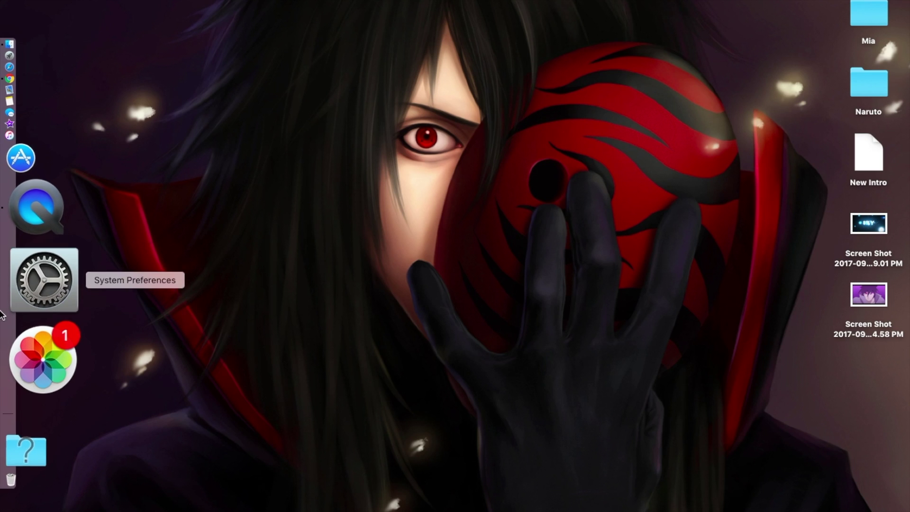
pyautogui.rightClick(4, 301)
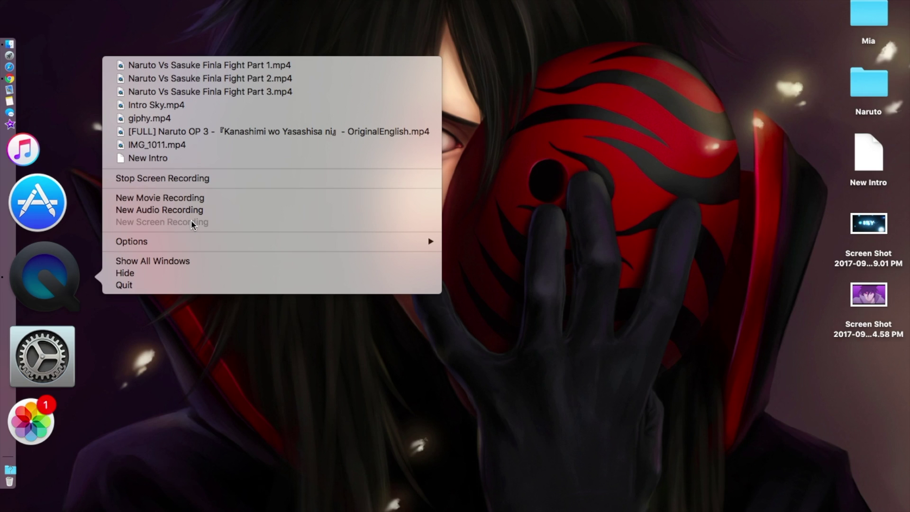
pyautogui.click(533, 197)
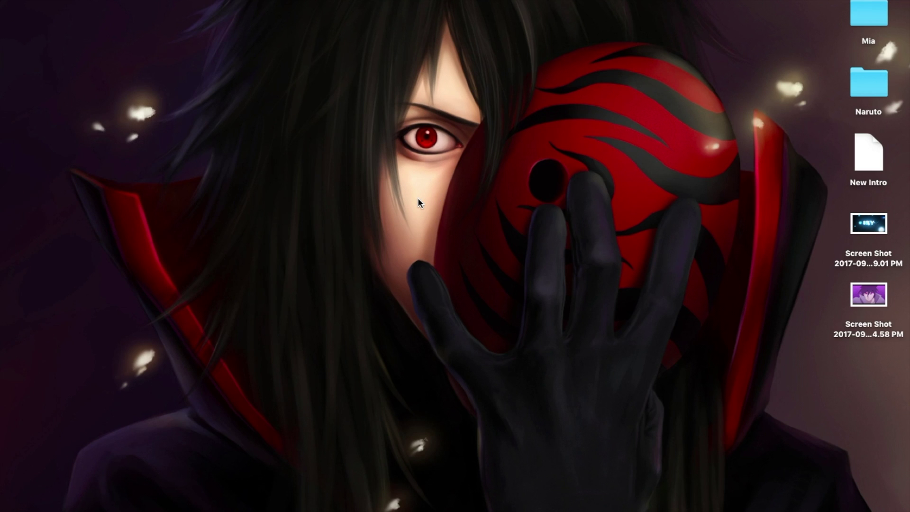
pyautogui.moveTo(216, 202); pyautogui.dragTo(697, 275)
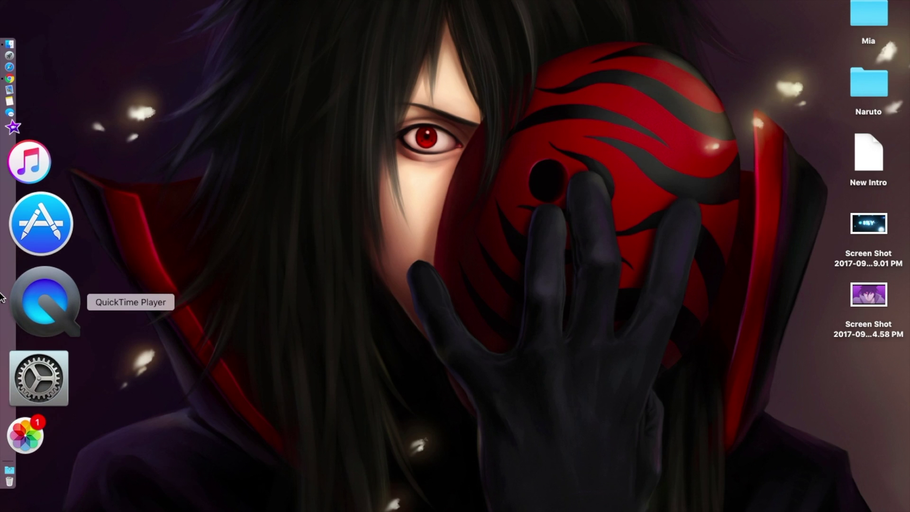
# - Start a new audio recording, check its microphone and quality choices, then close it
pyautogui.rightClick(2, 298)
pyautogui.click(156, 226)
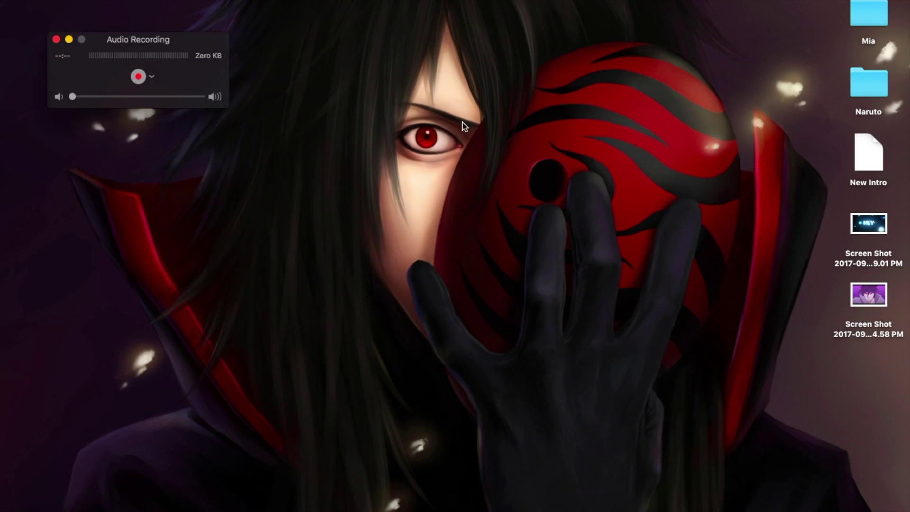
pyautogui.click(152, 76)
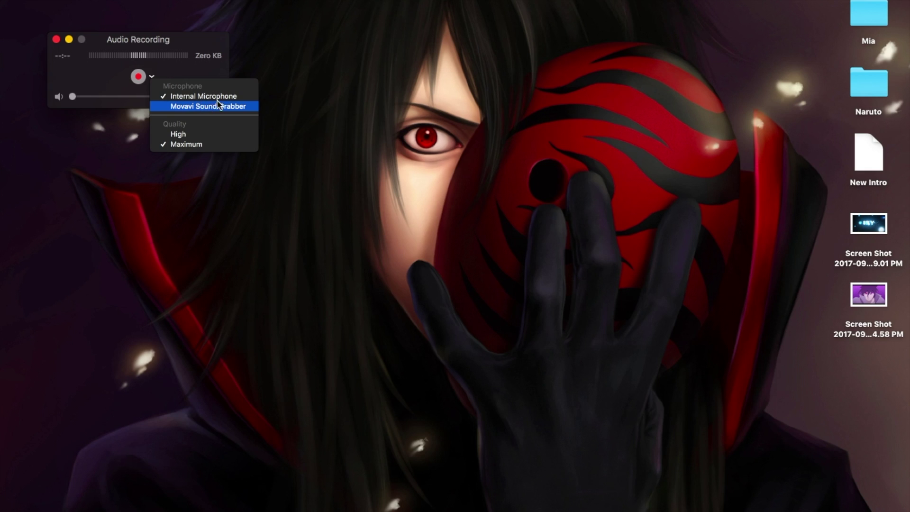
pyautogui.click(393, 14)
pyautogui.click(81, 65)
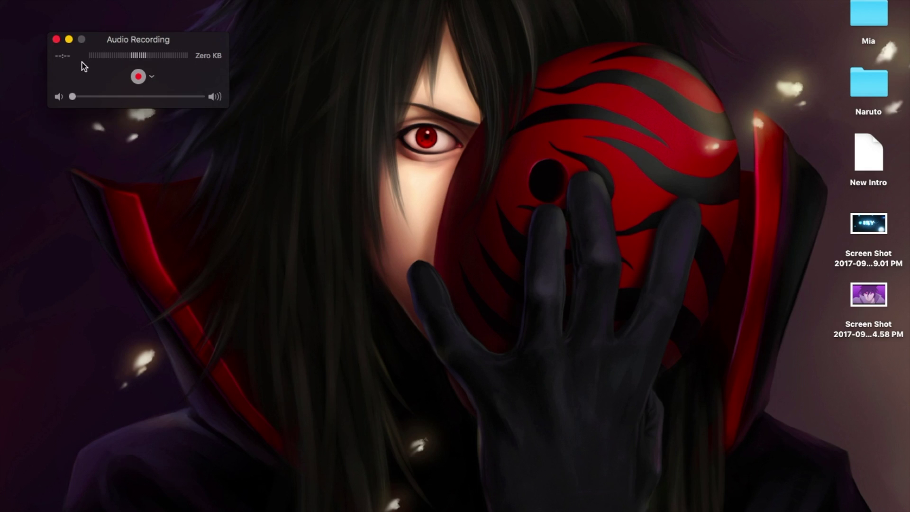
pyautogui.click(56, 40)
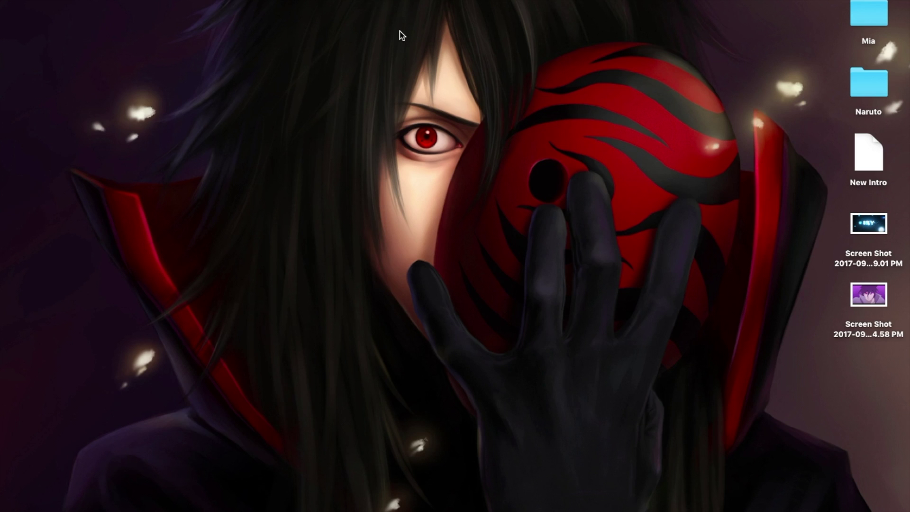
# - Choose New Movie Recording from the QuickTime Dock menu to show the live webcam preview
pyautogui.moveTo(19, 0); pyautogui.dragTo(686, 341)
pyautogui.moveTo(1, 251)
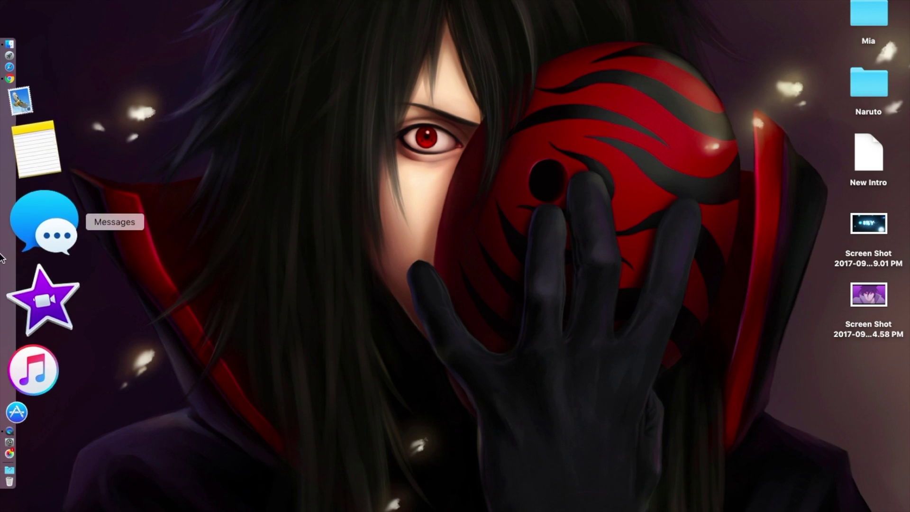
pyautogui.rightClick(3, 299)
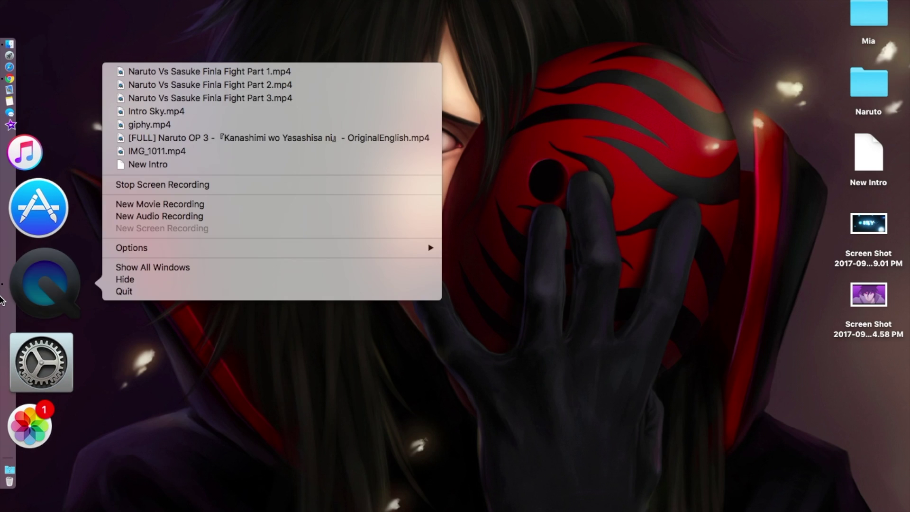
pyautogui.click(250, 203)
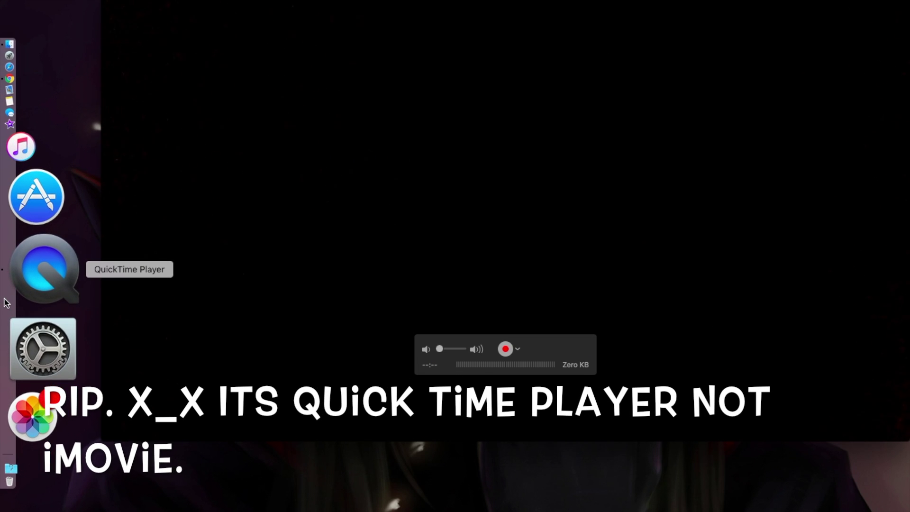
pyautogui.rightClick(5, 303)
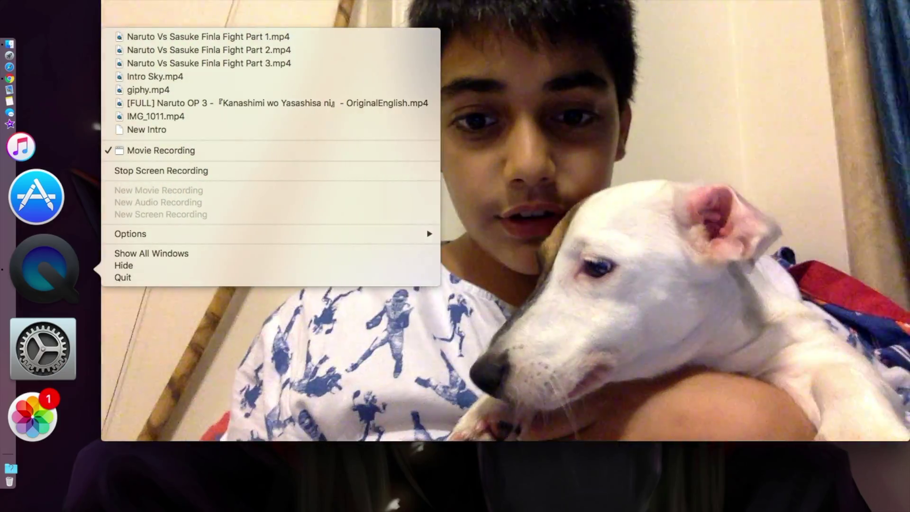
# - Shrink the webcam preview window by its corner into the top-right of the screen
pyautogui.click(596, 346)
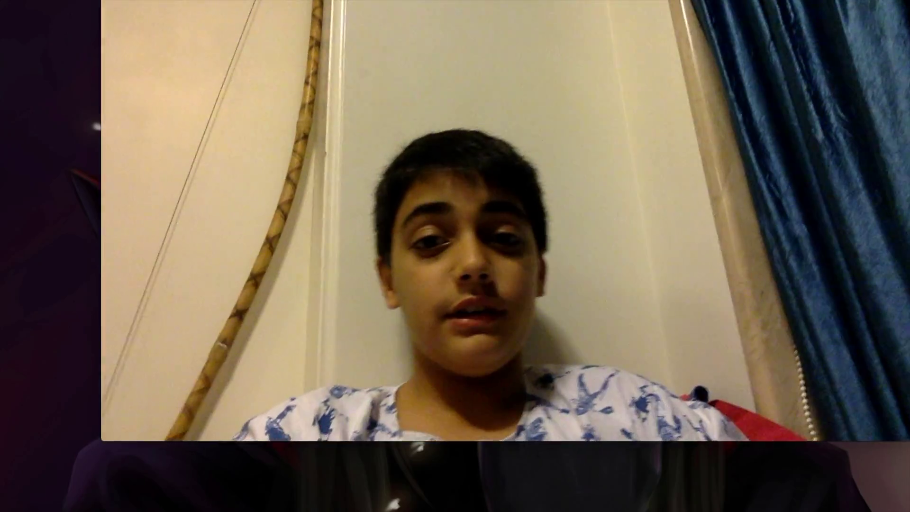
pyautogui.moveTo(2, 273)
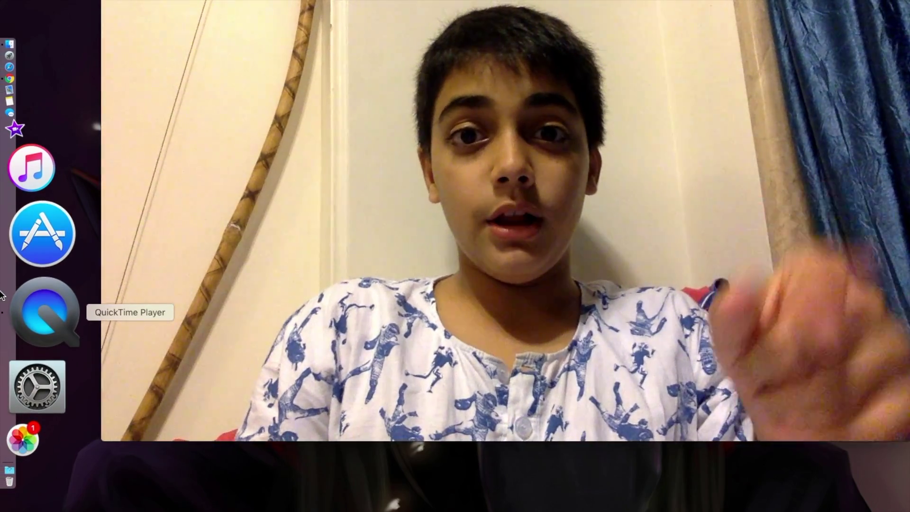
pyautogui.rightClick(2, 294)
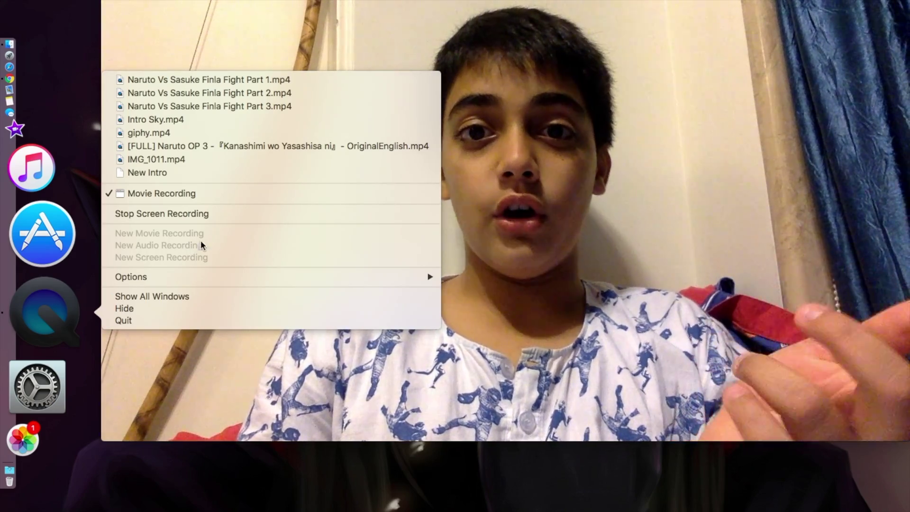
pyautogui.click(579, 183)
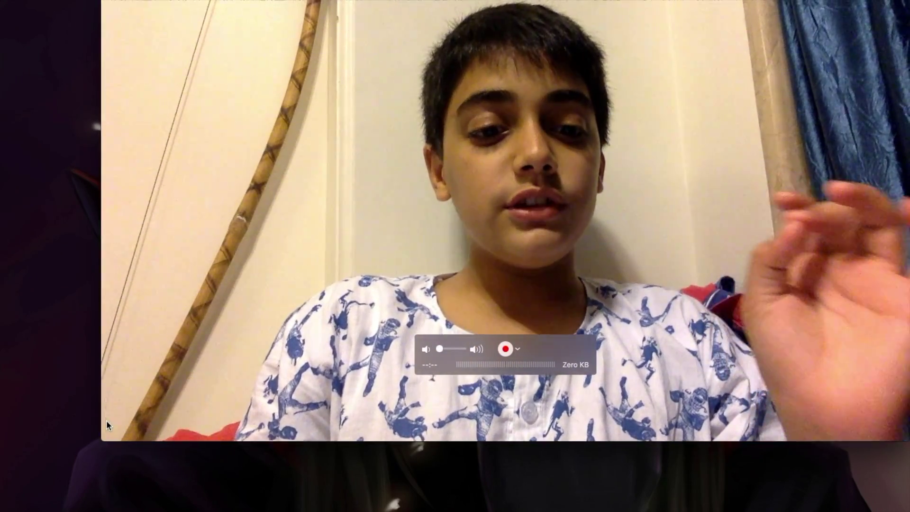
pyautogui.moveTo(102, 440); pyautogui.dragTo(315, 271)
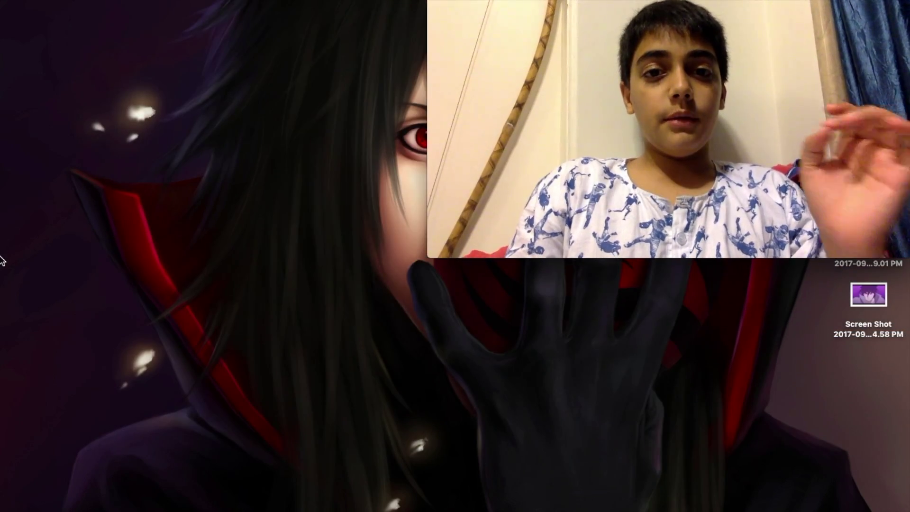
# - Take Chrome out of full-screen and move its window toward the right
pyautogui.click(7, 219)
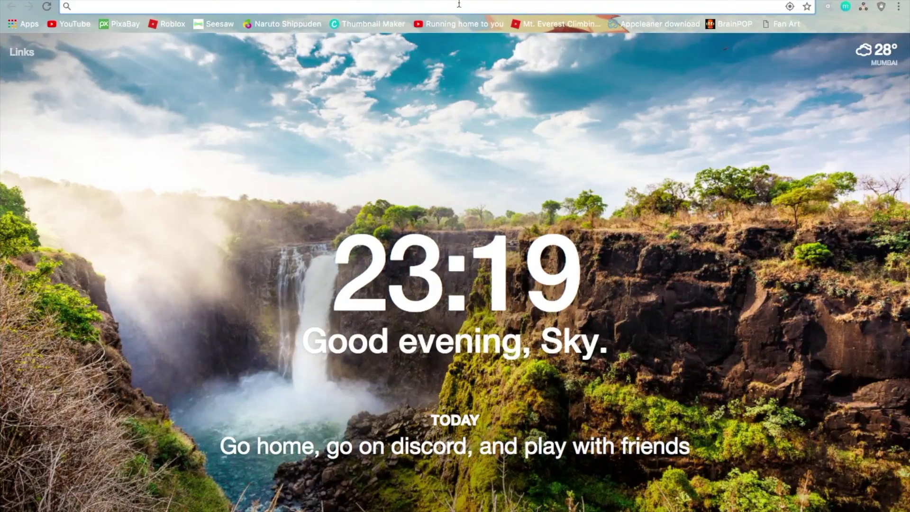
pyautogui.hotkey('ctrl', 'Left')
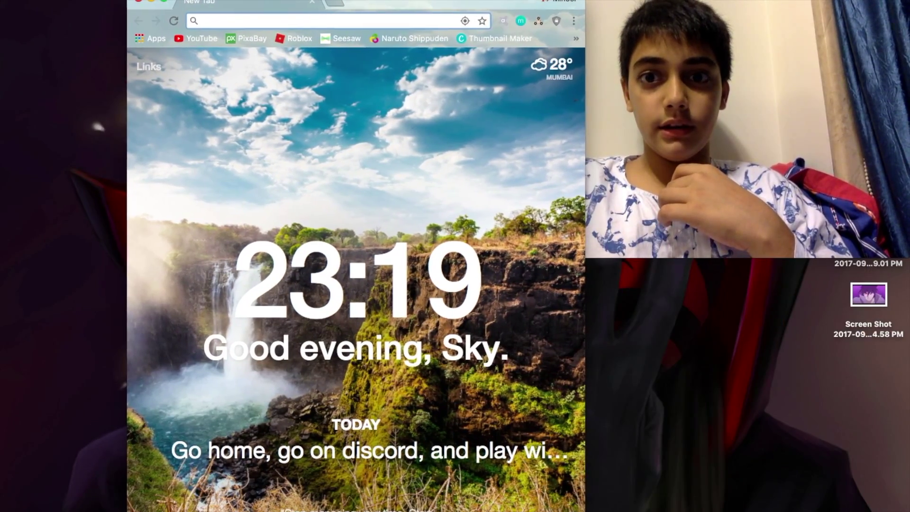
pyautogui.moveTo(464, 1); pyautogui.dragTo(693, 6)
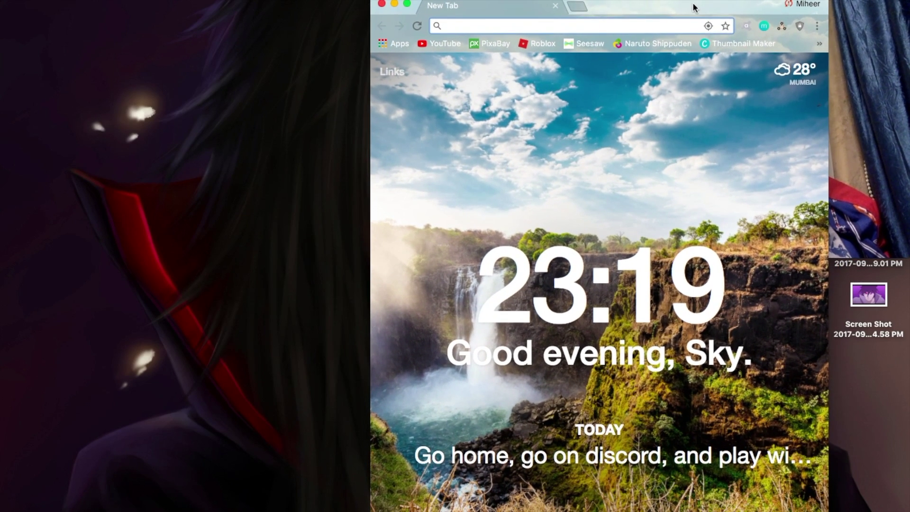
# - Bring the QuickTime webcam window back in front of the Chrome window
pyautogui.click(894, 56)
pyautogui.press('super+h')
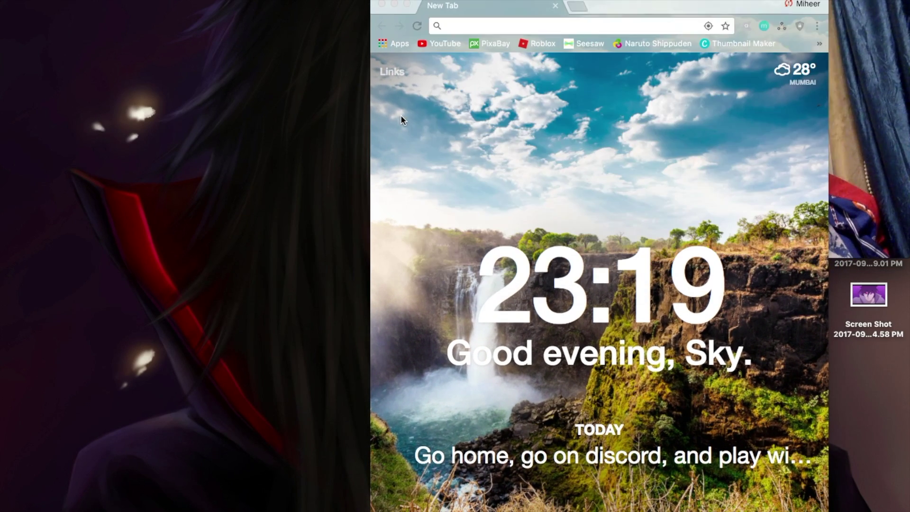
pyautogui.click(863, 95)
pyautogui.press('super+h')
pyautogui.click(853, 107)
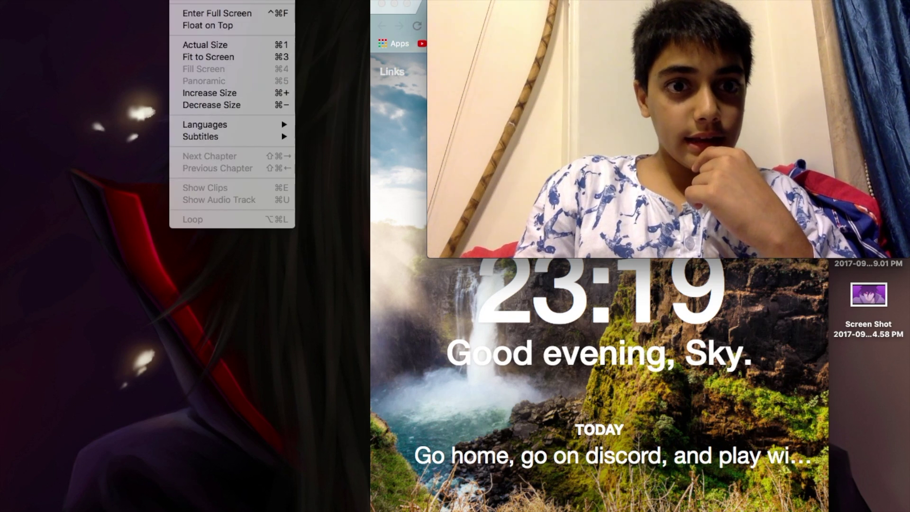
# - Set the webcam window to Float on Top, then activate and move Chrome beneath it
pyautogui.click(202, 26)
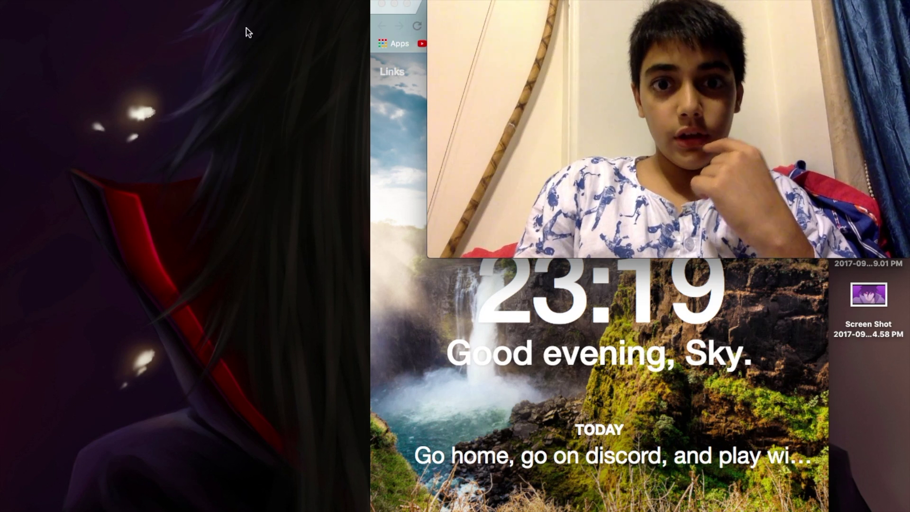
pyautogui.click(412, 6)
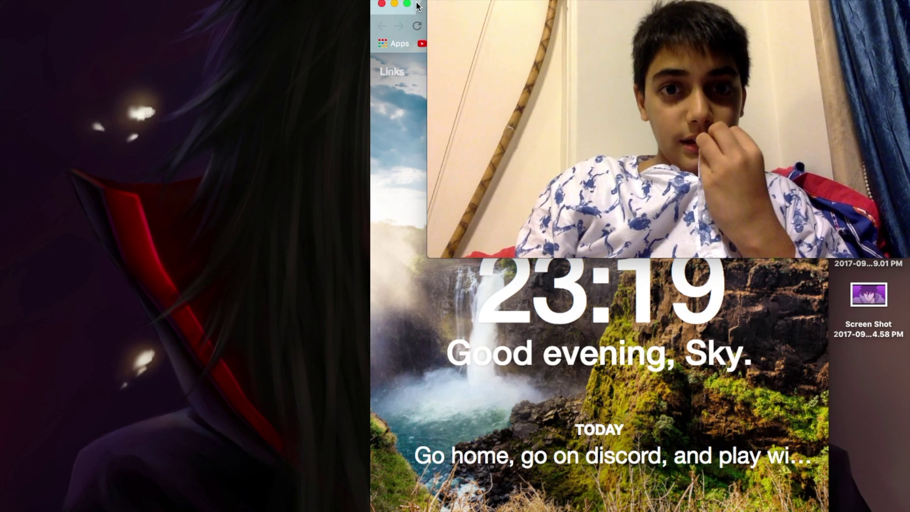
pyautogui.moveTo(420, 3); pyautogui.dragTo(395, 6)
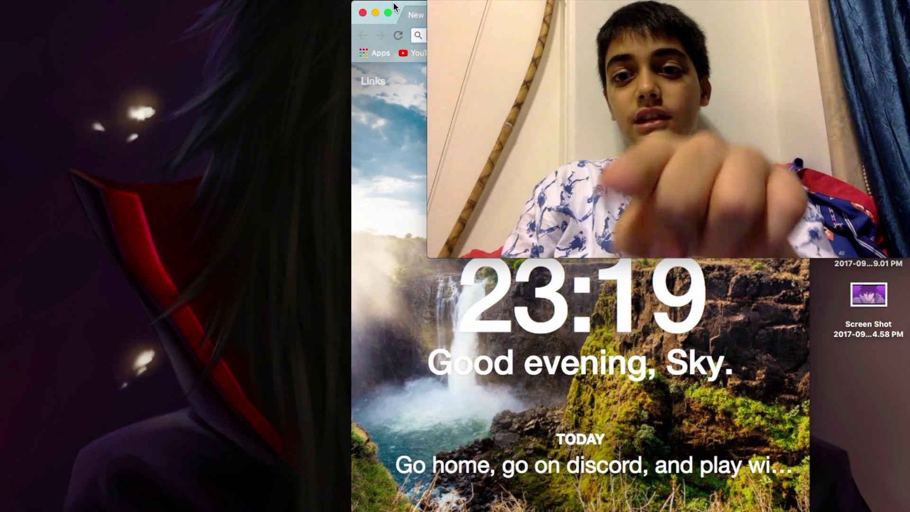
pyautogui.moveTo(714, 47)
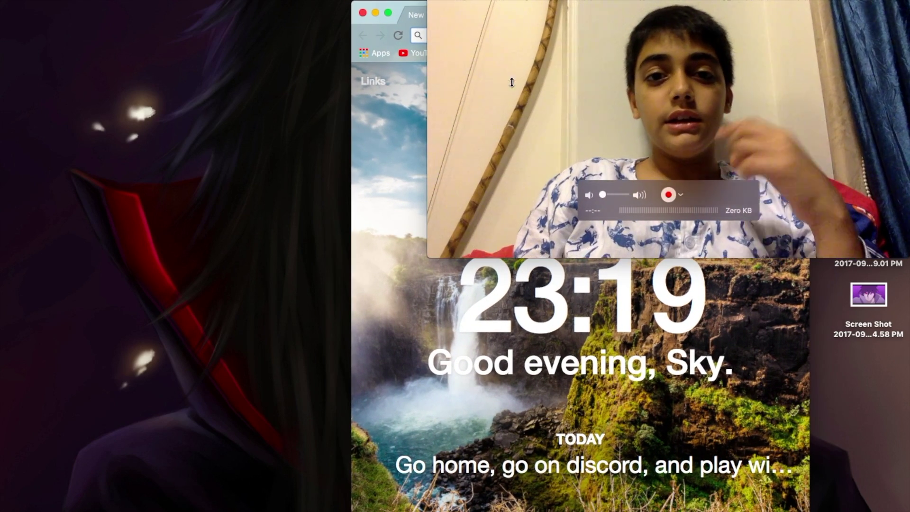
pyautogui.moveTo(396, 12); pyautogui.dragTo(496, 0)
# - Drag the floating webcam window to the lower-left corner
pyautogui.moveTo(728, 91)
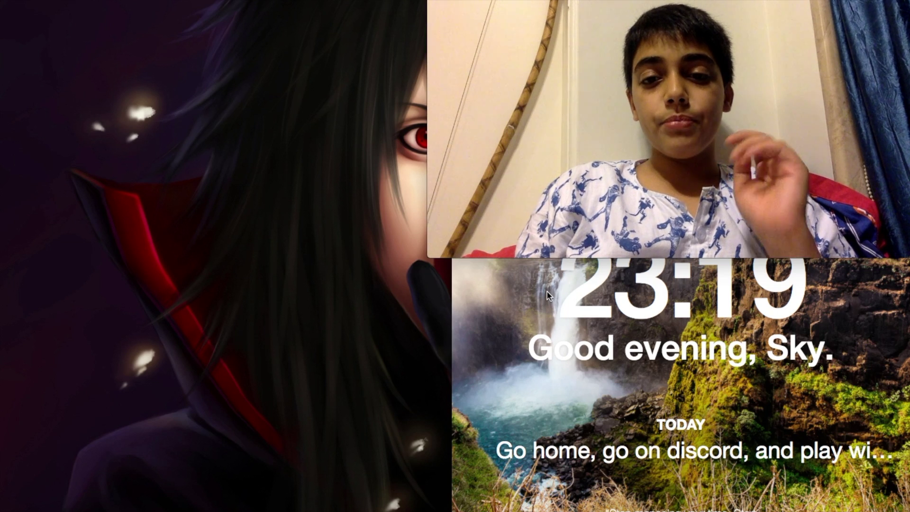
pyautogui.moveTo(553, 30)
pyautogui.moveTo(525, 9); pyautogui.dragTo(95, 249)
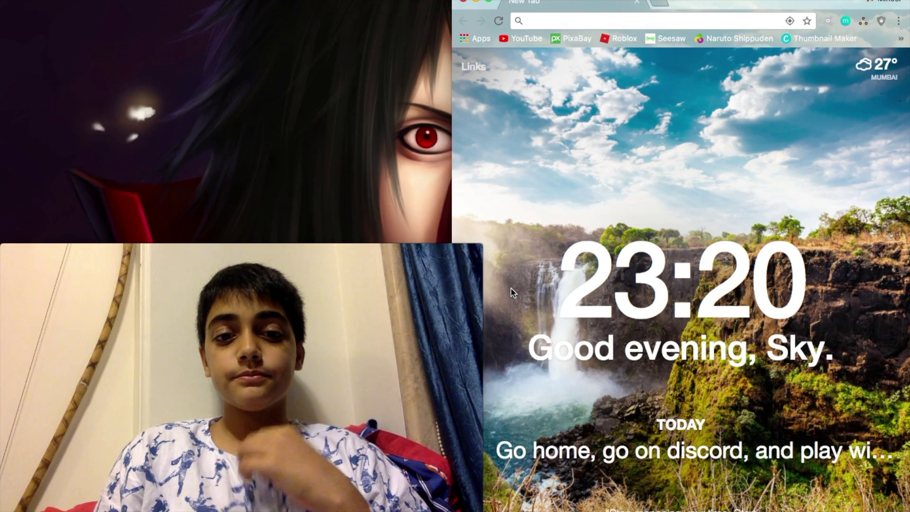
# - Move the webcam window back to the top right and widen Chrome to nearly full width
pyautogui.moveTo(320, 261)
pyautogui.moveTo(319, 253); pyautogui.dragTo(747, 3)
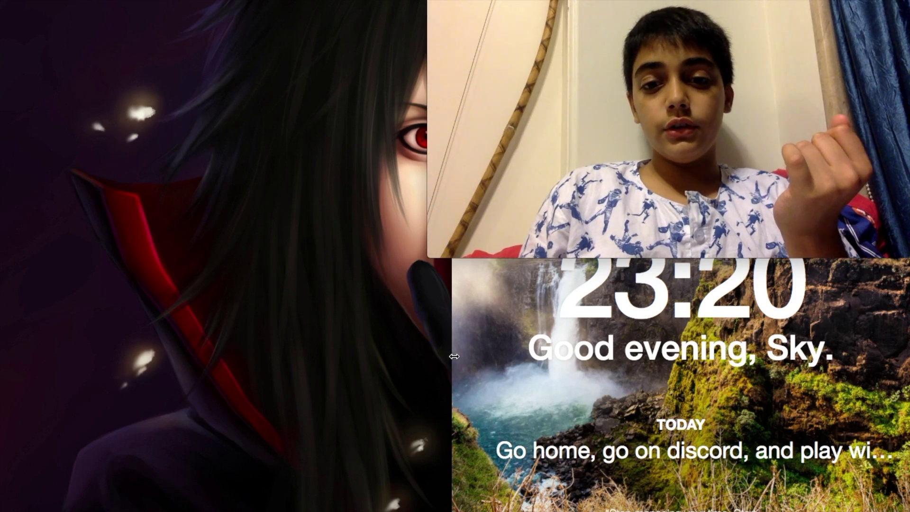
pyautogui.moveTo(454, 356); pyautogui.dragTo(3, 358)
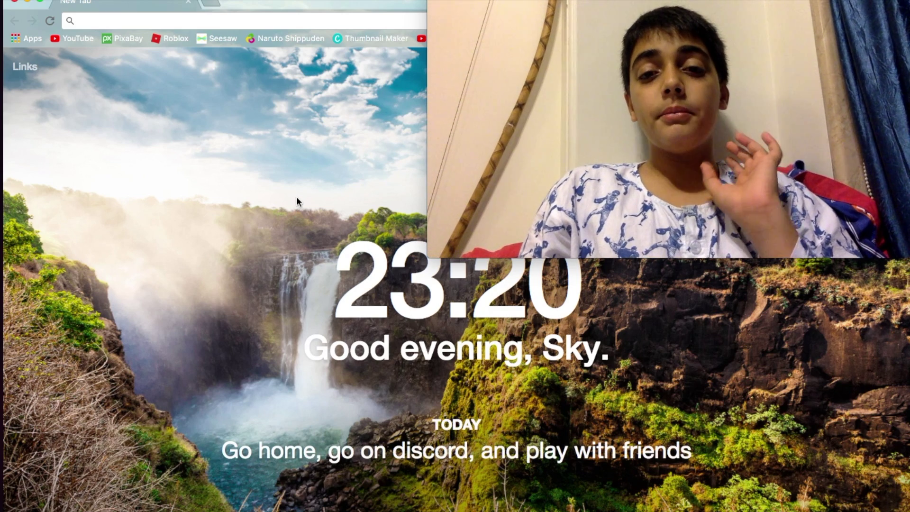
# - Close the webcam recording window and switch spaces over to the desktop
pyautogui.moveTo(562, 126)
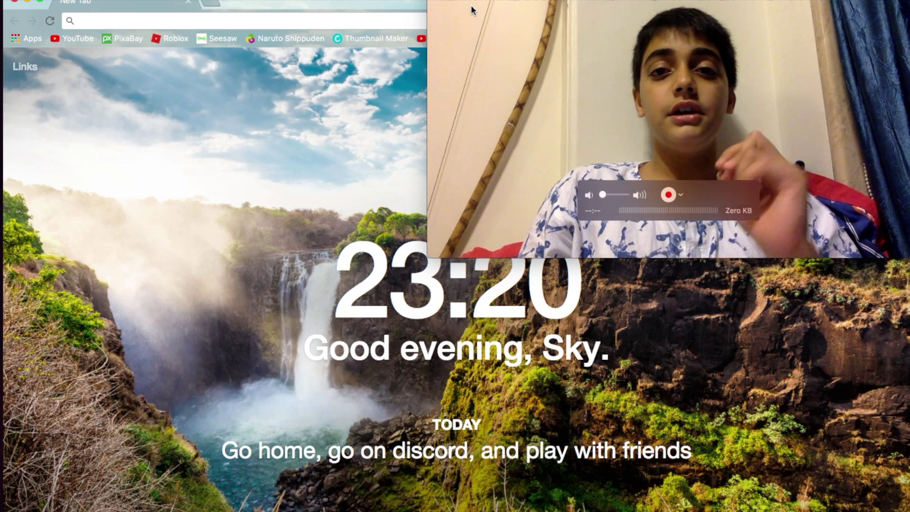
pyautogui.moveTo(492, 98)
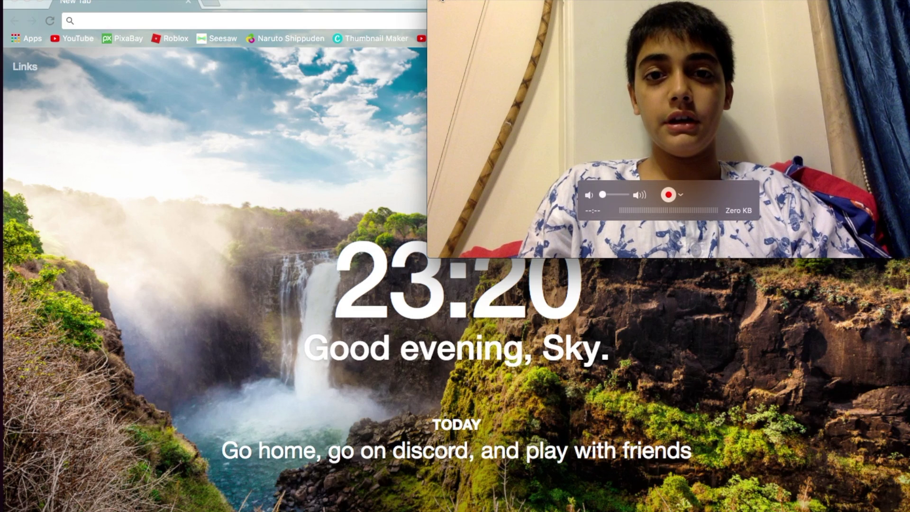
pyautogui.click(426, 107)
pyautogui.hotkey('ctrl', 'Right')
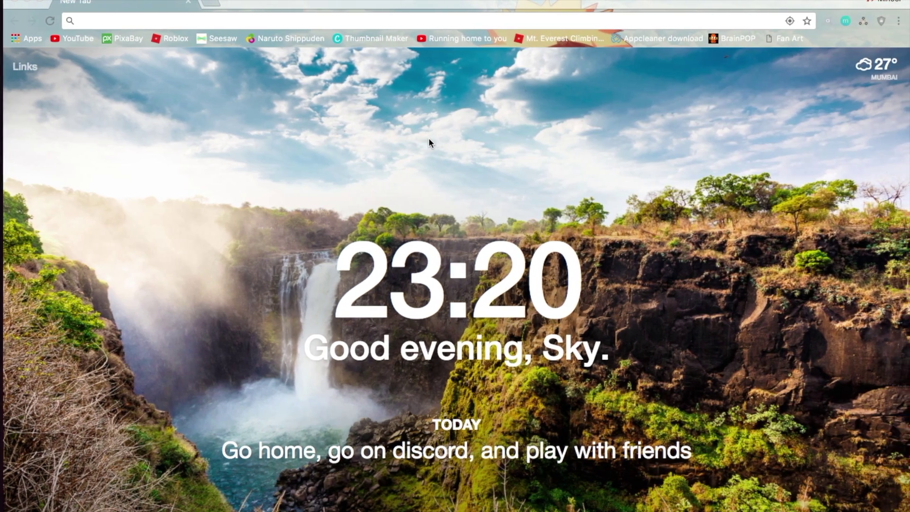
pyautogui.hotkey('ctrl', 'Left')
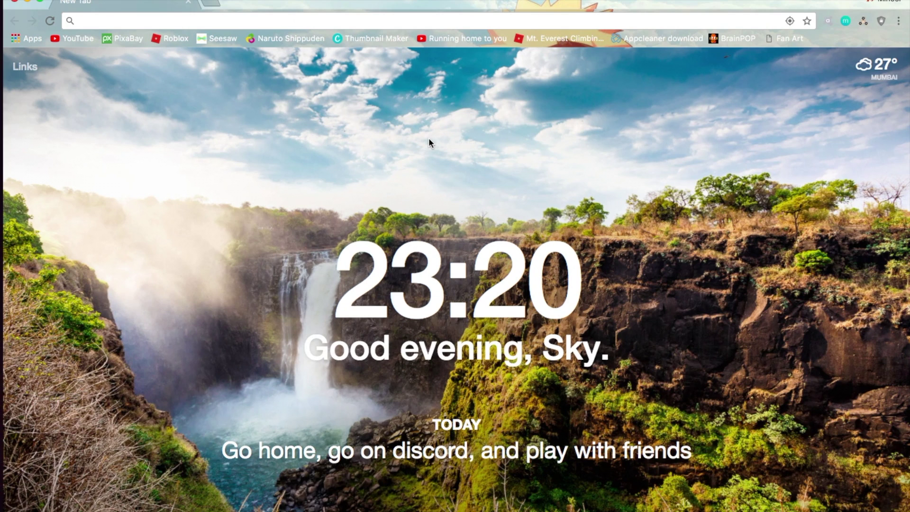
pyautogui.hotkey('ctrl', 'Right')
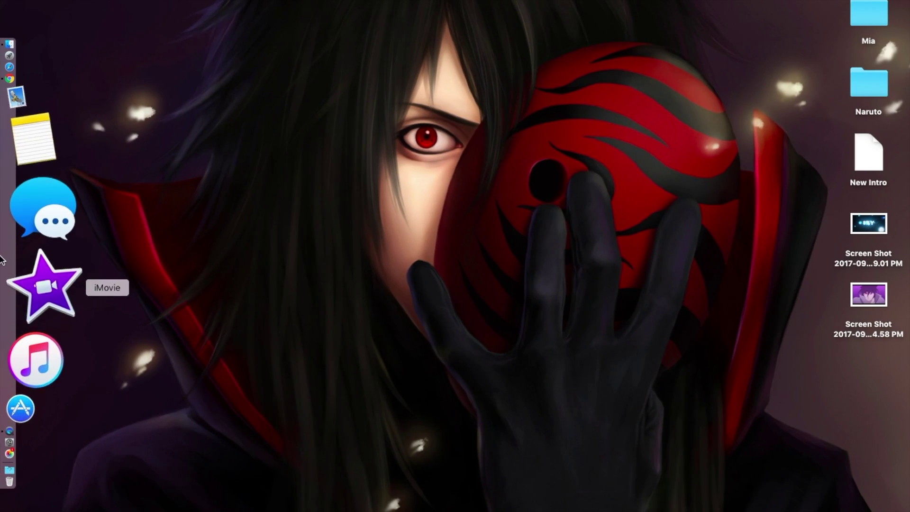
# - Record a two-second webcam clip via New Movie Recording, then close it to get the save prompt
pyautogui.rightClick(32, 286)
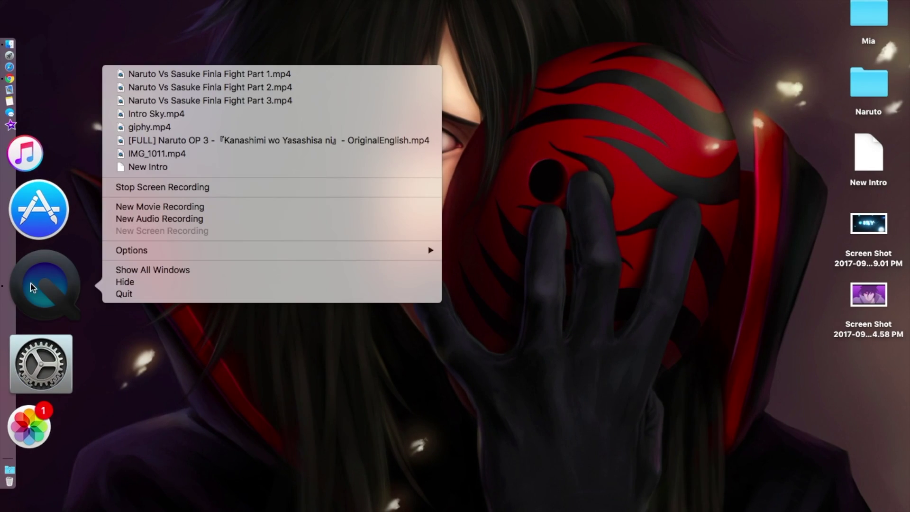
pyautogui.click(156, 210)
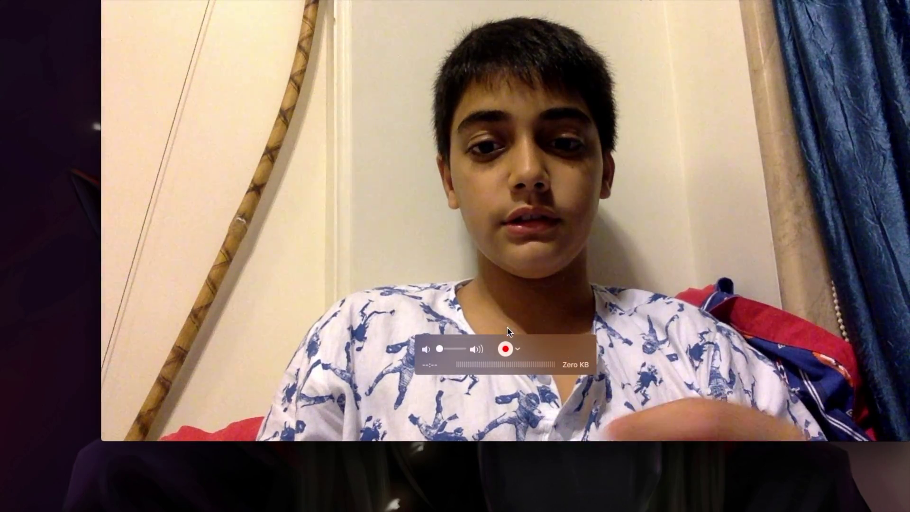
pyautogui.click(506, 349)
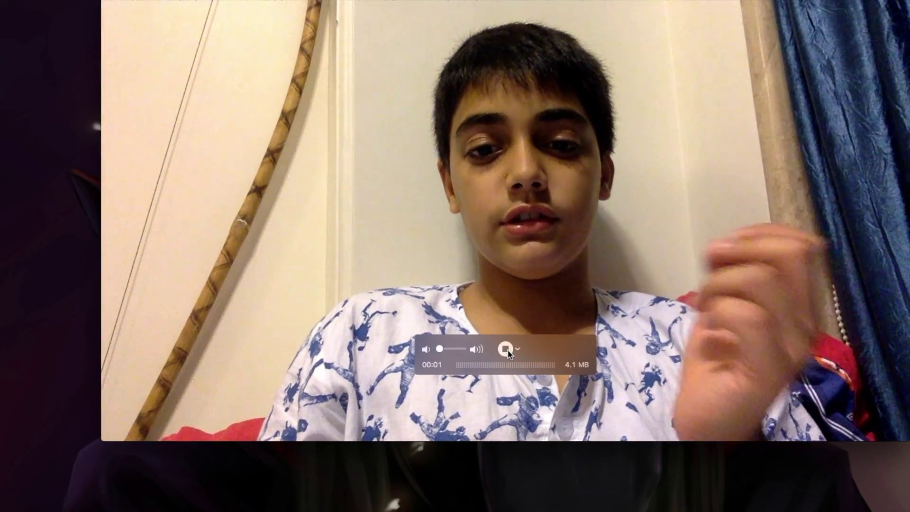
pyautogui.click(506, 349)
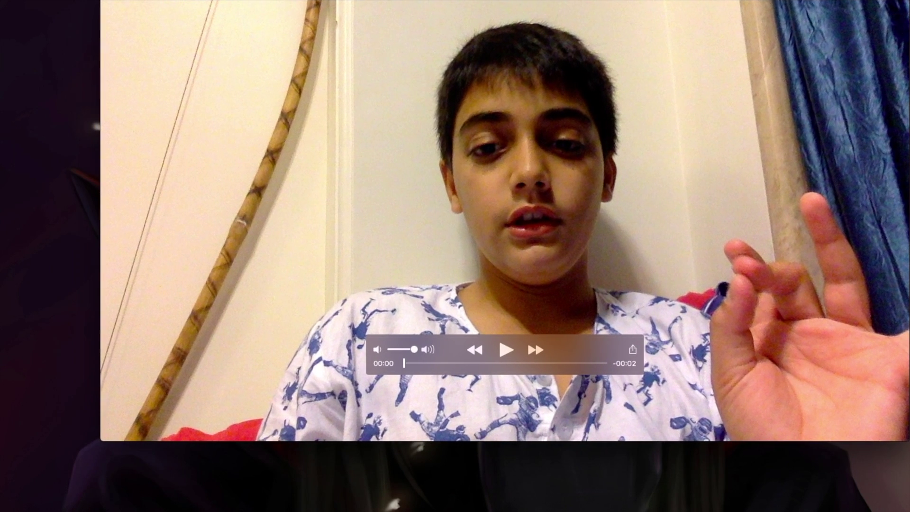
pyautogui.click(110, 1)
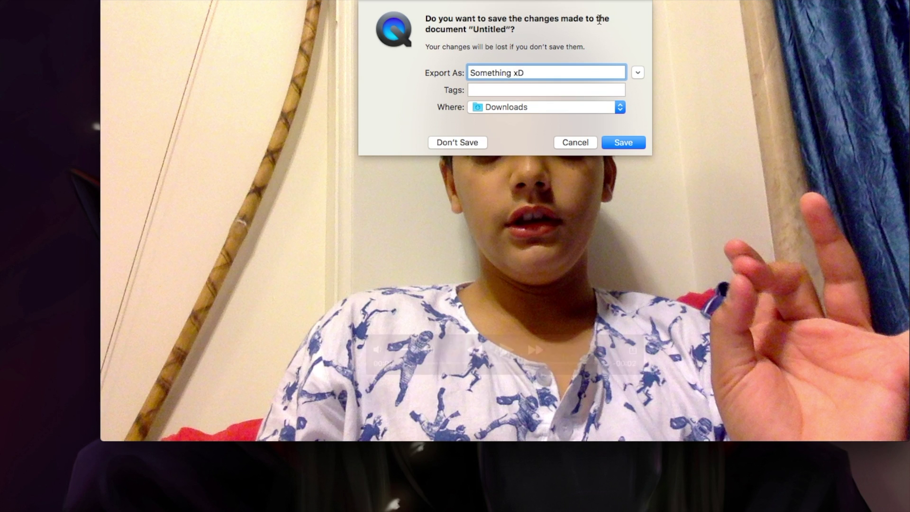
# - Leave the save location on Downloads and discard the clip with Don't Save
pyautogui.click(544, 108)
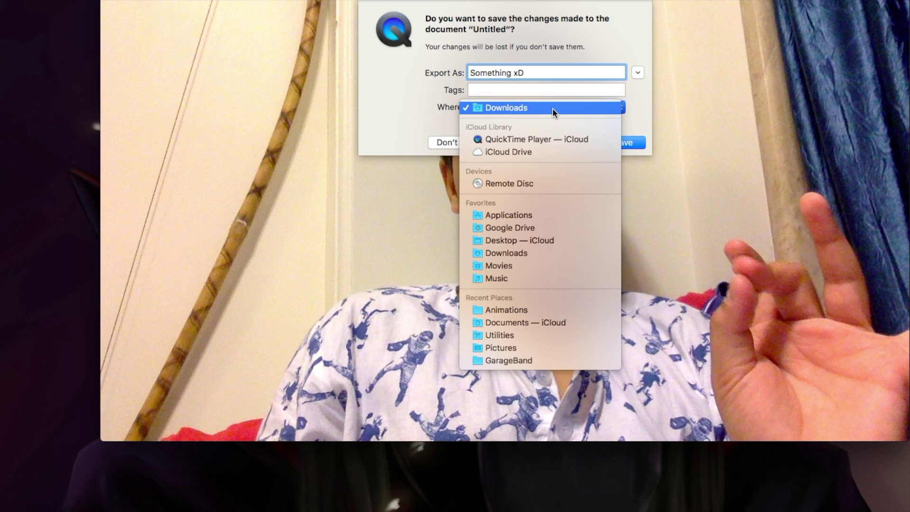
pyautogui.click(552, 109)
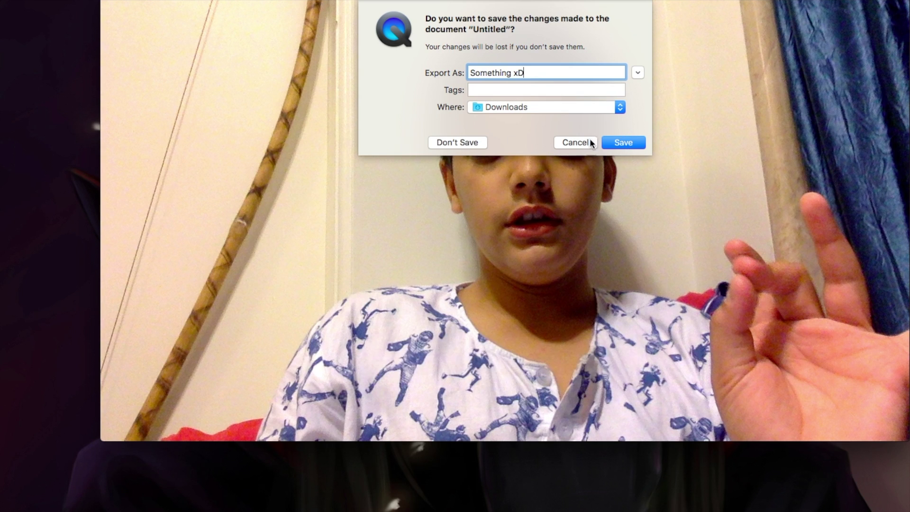
pyautogui.click(461, 143)
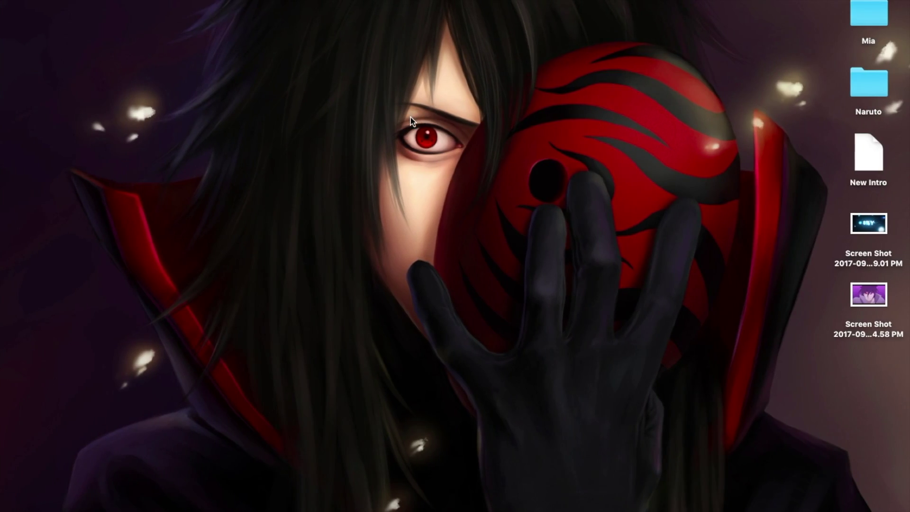
pyautogui.moveTo(437, 148); pyautogui.dragTo(443, 151)
pyautogui.moveTo(108, 7); pyautogui.dragTo(707, 397)
pyautogui.moveTo(487, 136); pyautogui.dragTo(521, 172)
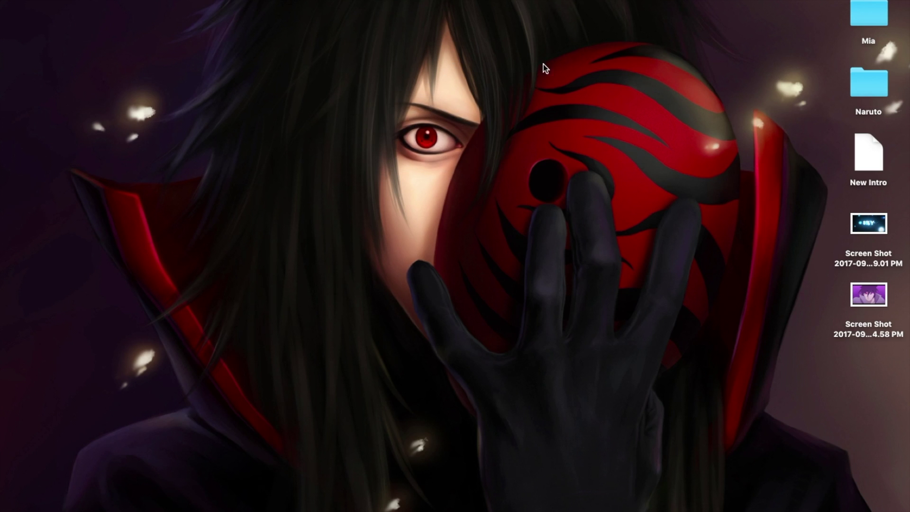